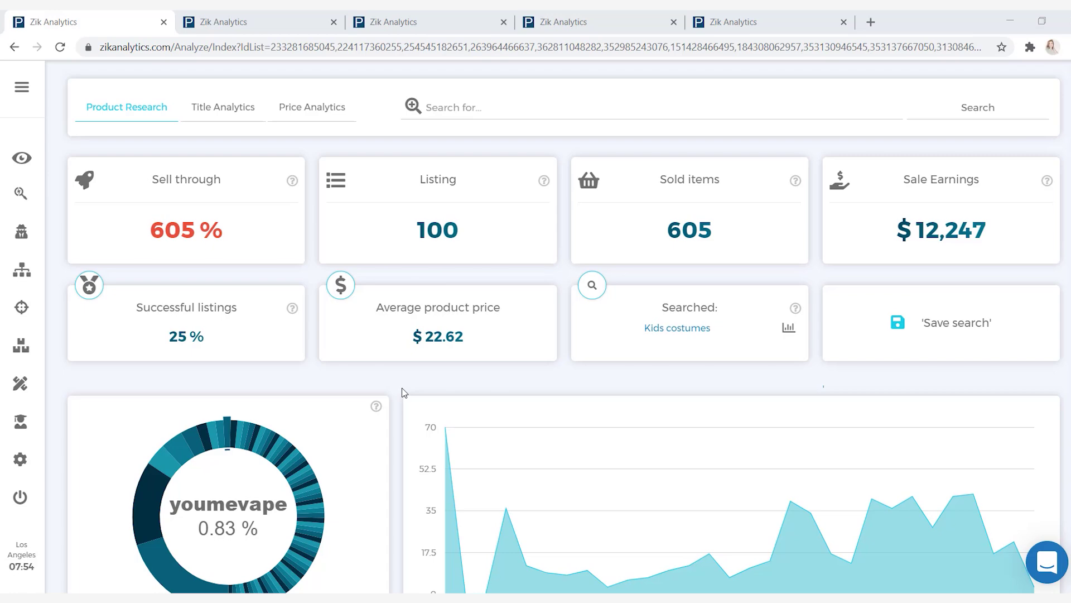
{"action": "scroll", "coordinate": [402, 392], "scroll_direction": "down", "scroll_amount": 2}
{"action": "scroll", "coordinate": [403, 391], "scroll_direction": "down", "scroll_amount": 2}
{"action": "scroll", "coordinate": [402, 392], "scroll_direction": "down", "scroll_amount": 3}
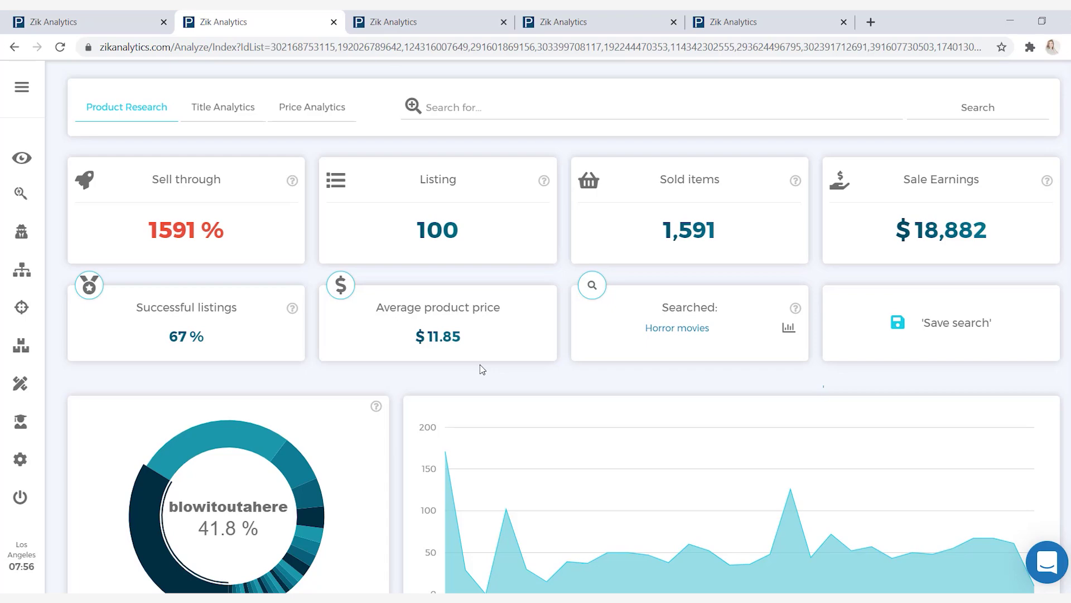
{"action": "scroll", "coordinate": [482, 368], "scroll_direction": "down", "scroll_amount": 2}
{"action": "scroll", "coordinate": [481, 368], "scroll_direction": "down", "scroll_amount": 5}
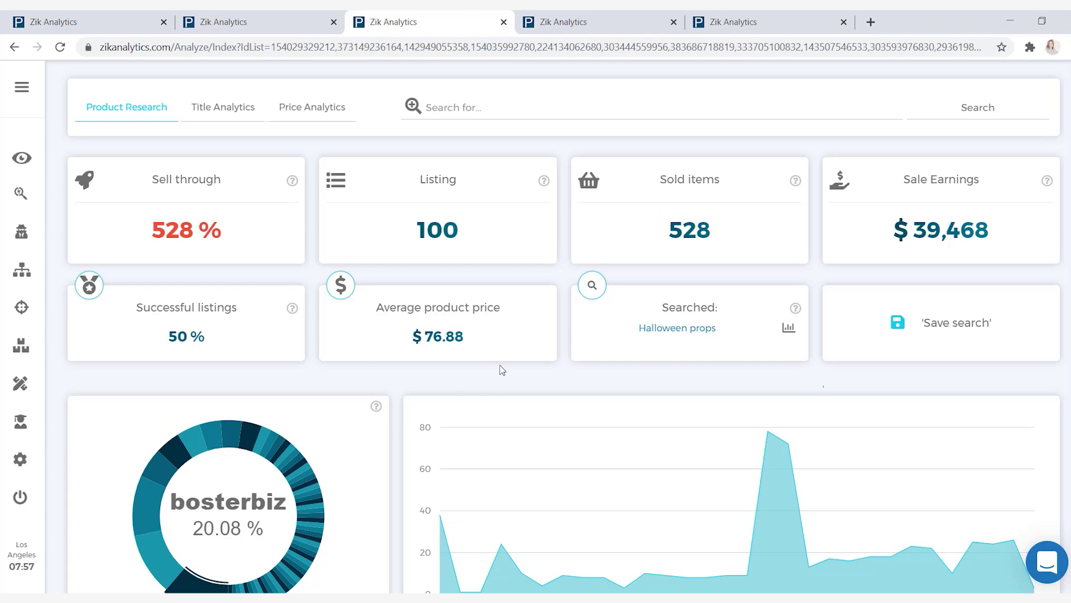
{"action": "scroll", "coordinate": [501, 370], "scroll_direction": "down", "scroll_amount": 5}
{"action": "scroll", "coordinate": [500, 370], "scroll_direction": "down", "scroll_amount": 1}
{"action": "scroll", "coordinate": [501, 370], "scroll_direction": "down", "scroll_amount": 1}
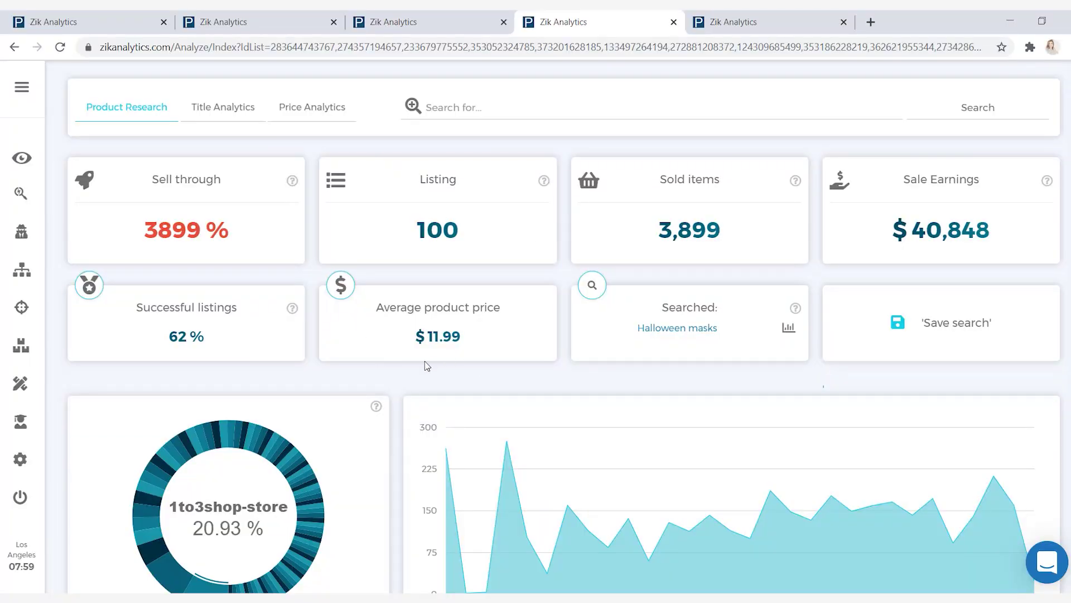
{"action": "scroll", "coordinate": [425, 365], "scroll_direction": "down", "scroll_amount": 2}
{"action": "scroll", "coordinate": [423, 351], "scroll_direction": "down", "scroll_amount": 3}
{"action": "scroll", "coordinate": [421, 335], "scroll_direction": "down", "scroll_amount": 1}
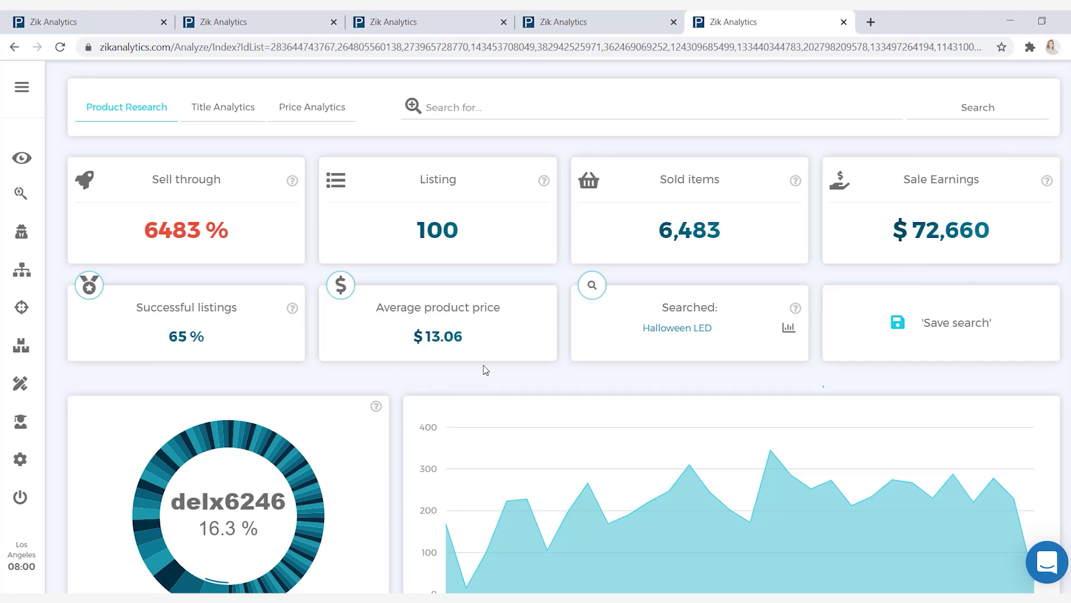
{"action": "scroll", "coordinate": [484, 369], "scroll_direction": "down", "scroll_amount": 3}
{"action": "scroll", "coordinate": [483, 369], "scroll_direction": "down", "scroll_amount": 5}
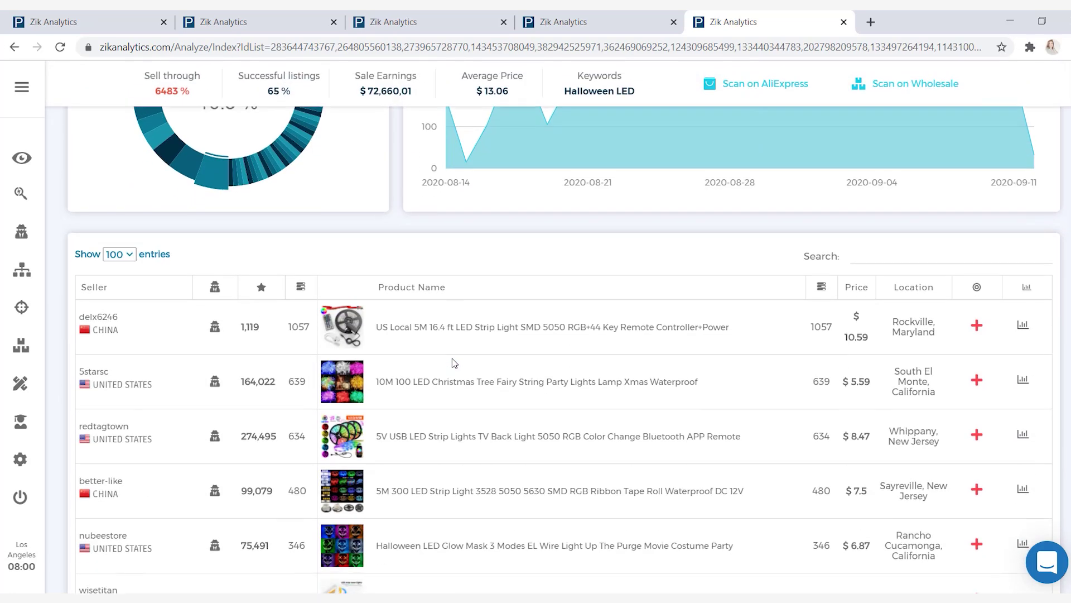
{"action": "scroll", "coordinate": [453, 363], "scroll_direction": "down", "scroll_amount": 2}
{"action": "scroll", "coordinate": [453, 364], "scroll_direction": "down", "scroll_amount": 1}
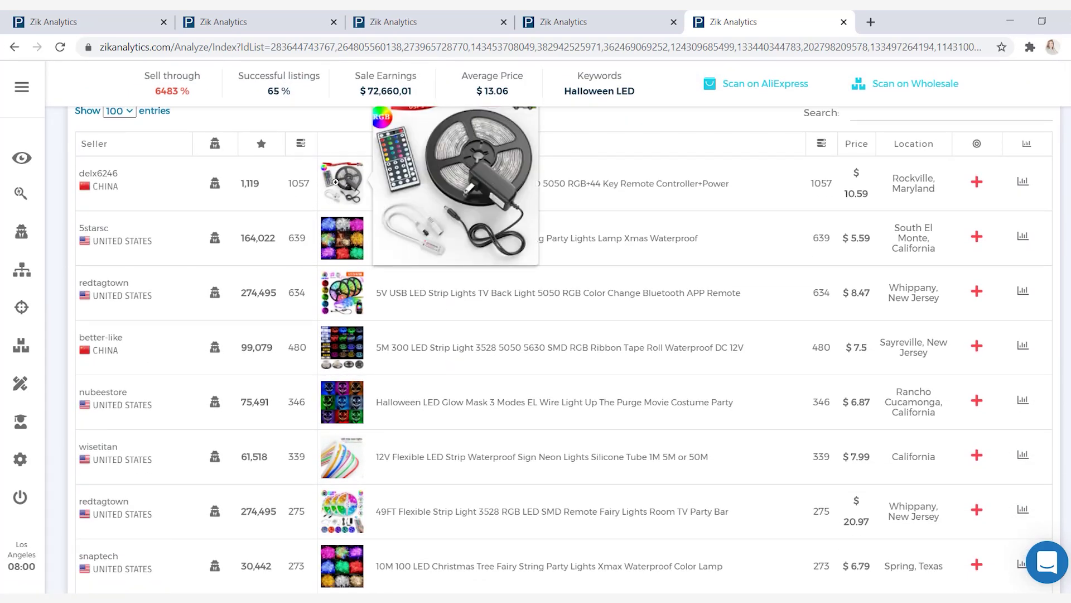